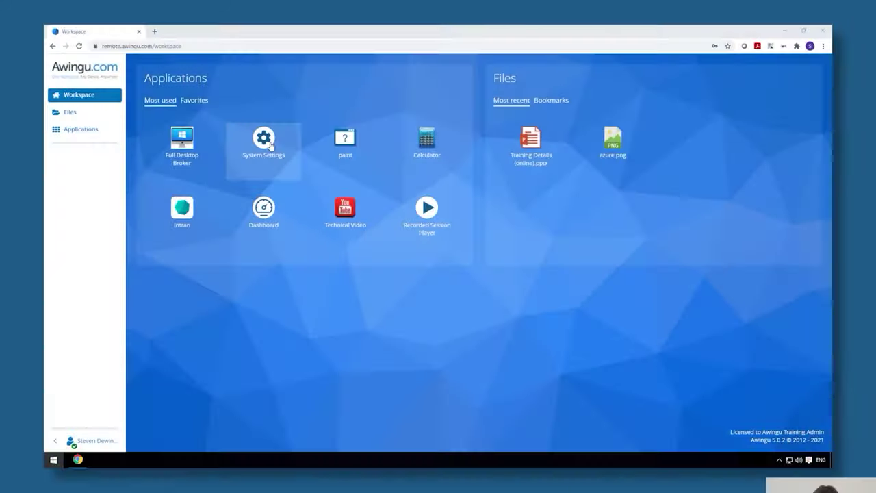
Open the global Troubleshoot page in System Settings
{"action": "left_click", "coordinate": [274, 146]}
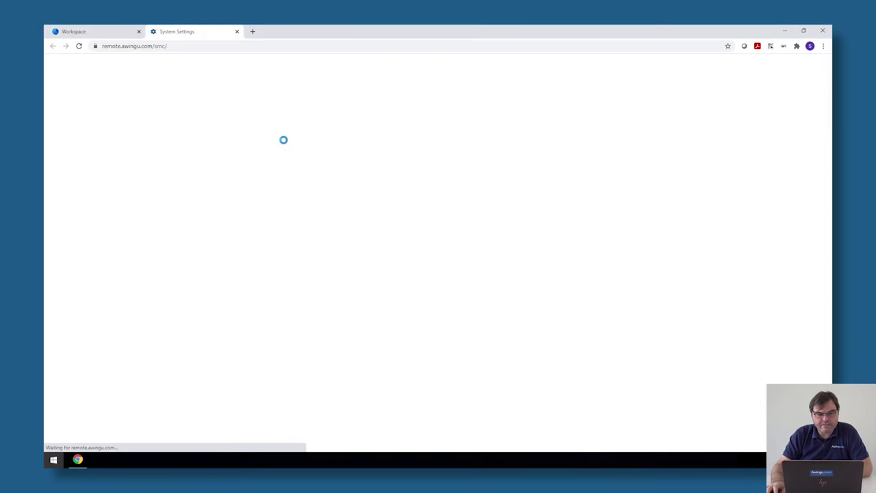
{"action": "left_click", "coordinate": [801, 65]}
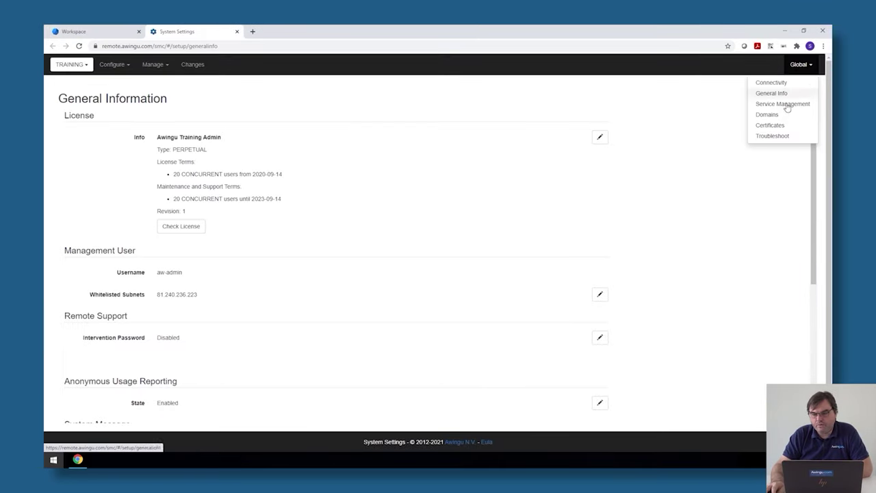
{"action": "left_click", "coordinate": [778, 136]}
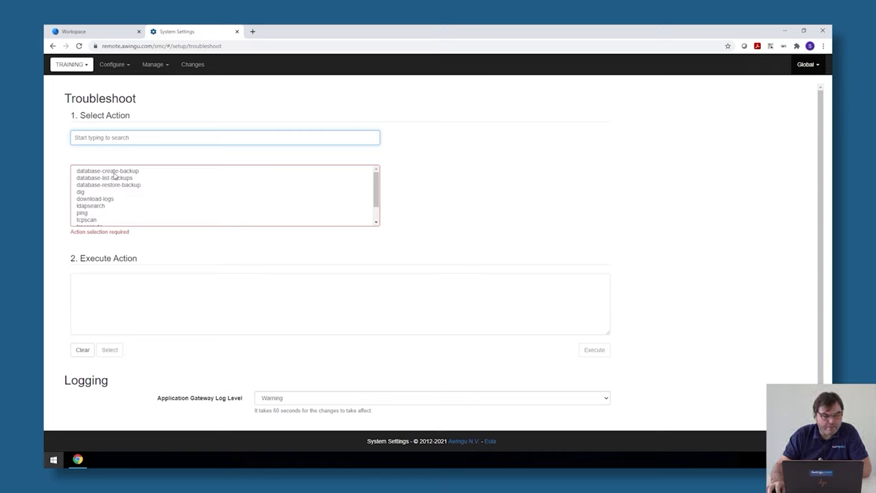
Run the database-list-backups action, then select database-restore-backup to view its required parameters
{"action": "left_click", "coordinate": [114, 180]}
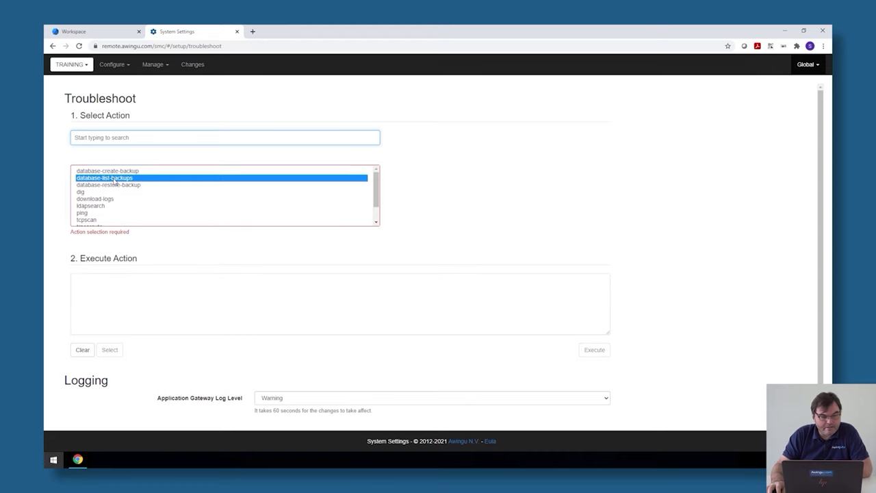
{"action": "left_click", "coordinate": [595, 352]}
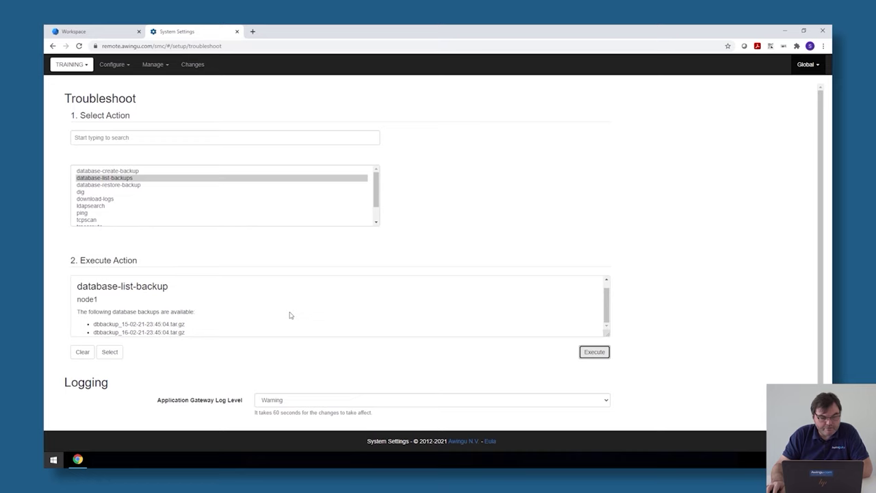
{"action": "scroll", "coordinate": [281, 311], "scroll_direction": "down", "scroll_amount": 1}
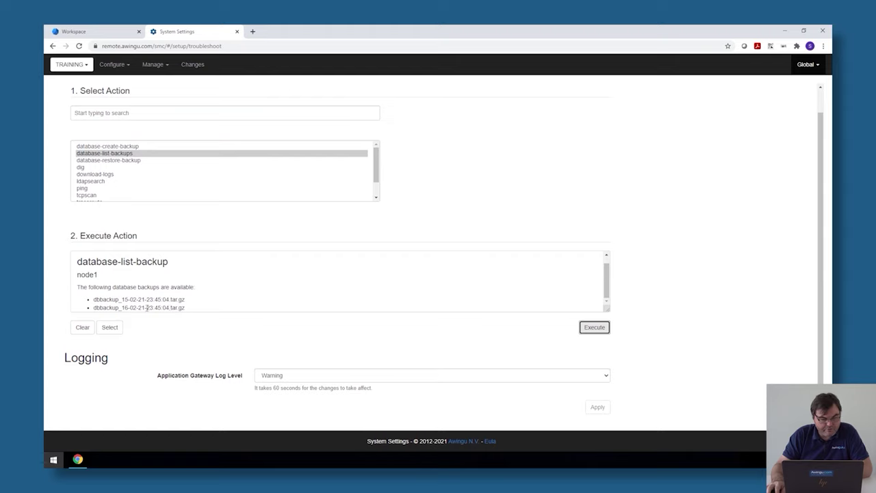
{"action": "left_click", "coordinate": [134, 162]}
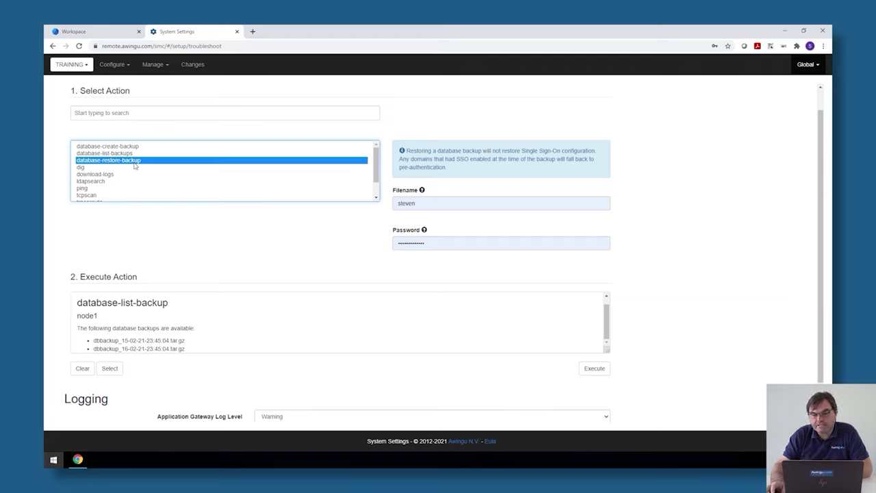
Examine the Internal Database Backups settings on the global Connectivity page
{"action": "left_click", "coordinate": [803, 71]}
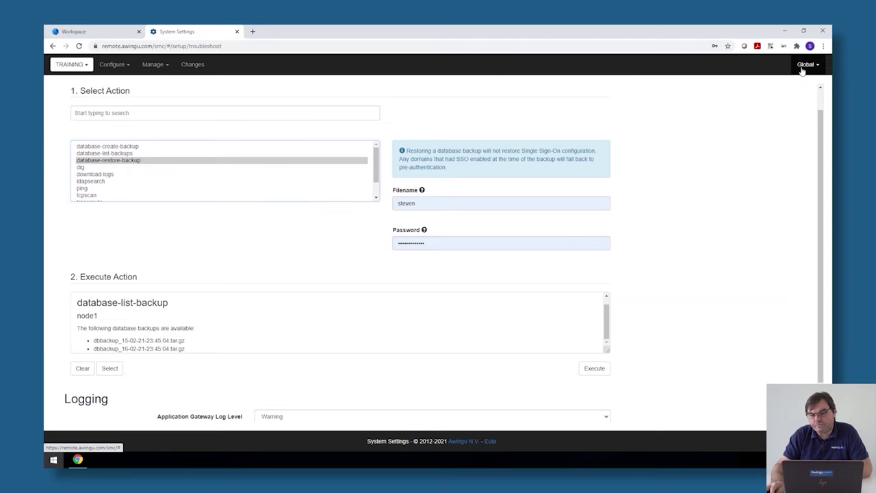
{"action": "left_click", "coordinate": [781, 80]}
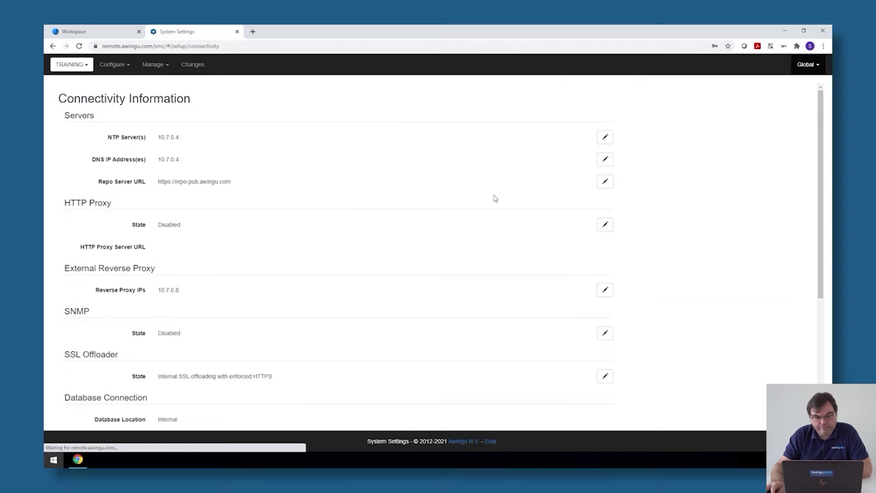
{"action": "scroll", "coordinate": [266, 286], "scroll_direction": "down", "scroll_amount": 3}
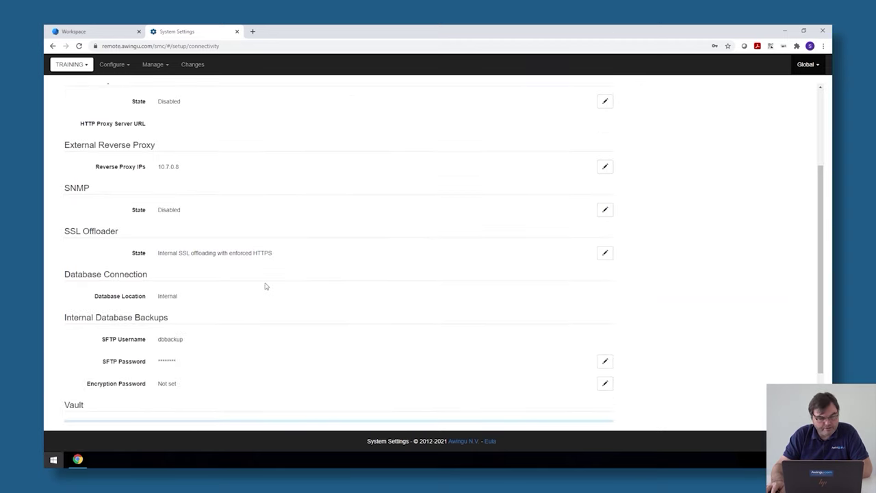
{"action": "scroll", "coordinate": [266, 286], "scroll_direction": "down", "scroll_amount": 1}
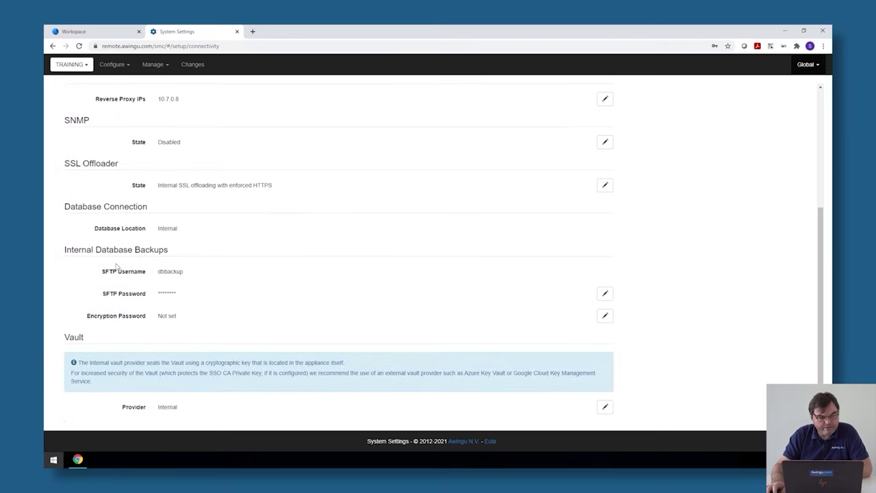
{"action": "left_click_drag", "start_coordinate": [61, 253], "coordinate": [188, 316]}
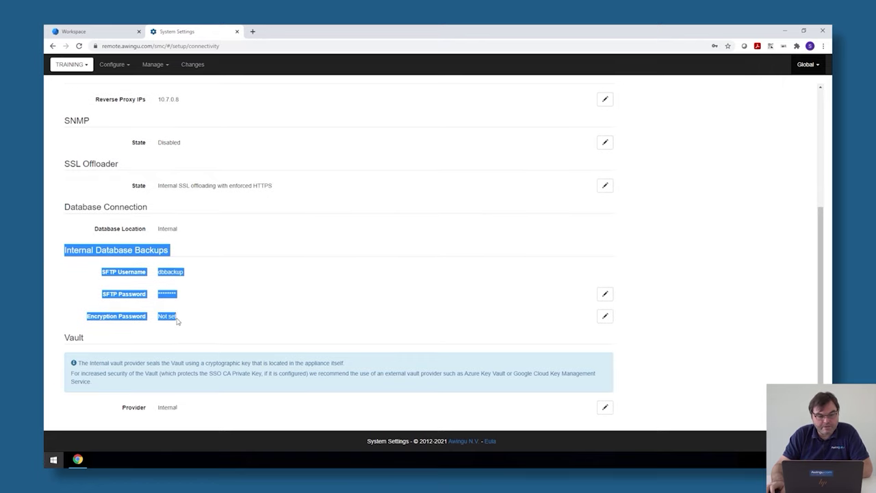
{"action": "scroll", "coordinate": [176, 322], "scroll_direction": "up", "scroll_amount": 5}
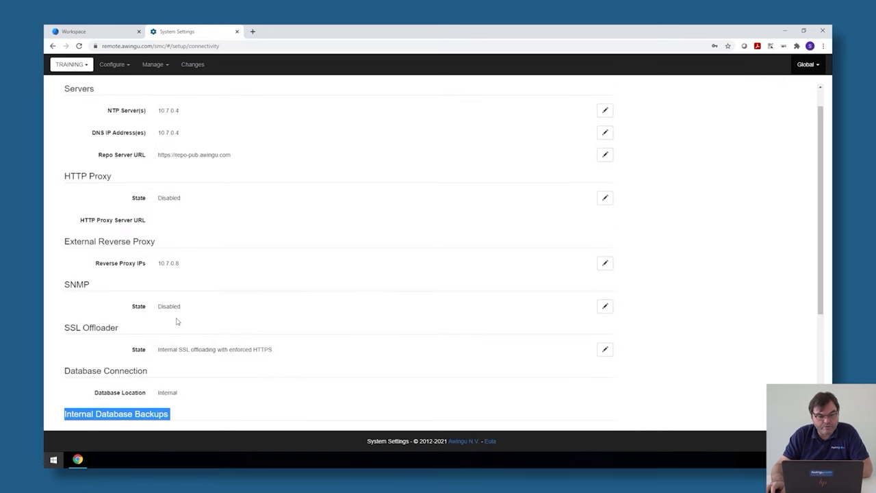
Return to the global Troubleshoot page and inspect the parameters of the dig, tcpscan, traceroute and udpscan actions
{"action": "left_click", "coordinate": [806, 65]}
{"action": "left_click", "coordinate": [779, 135]}
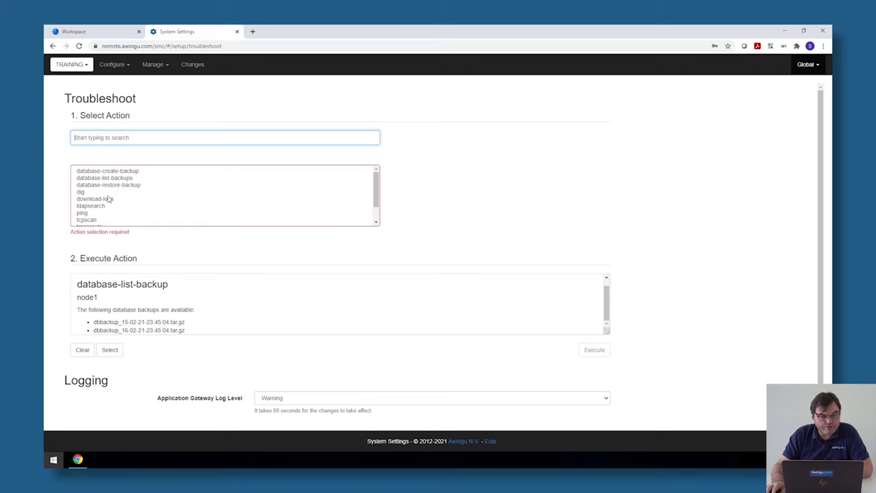
{"action": "left_click", "coordinate": [103, 193]}
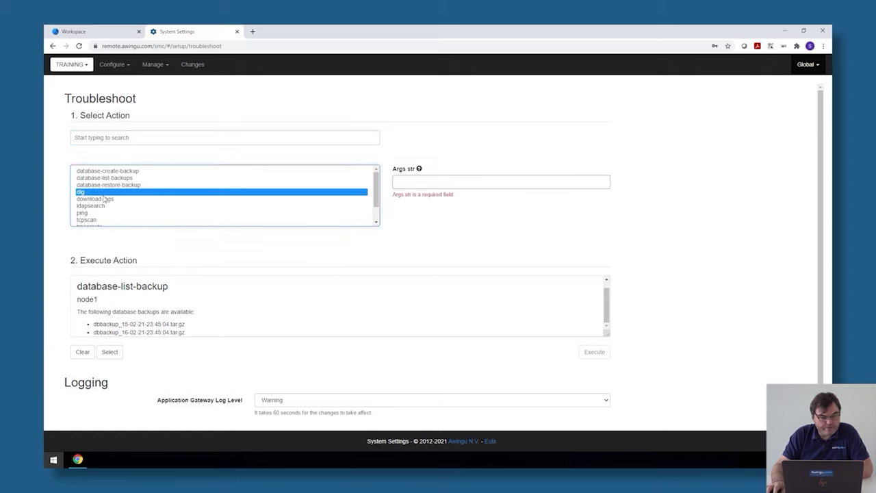
{"action": "scroll", "coordinate": [123, 200], "scroll_direction": "down", "scroll_amount": 1}
{"action": "left_click", "coordinate": [95, 200]}
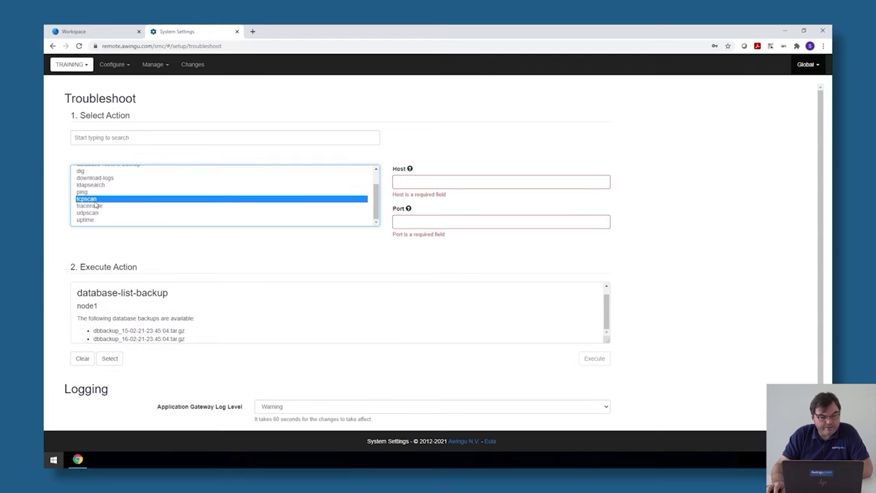
{"action": "left_click", "coordinate": [98, 206]}
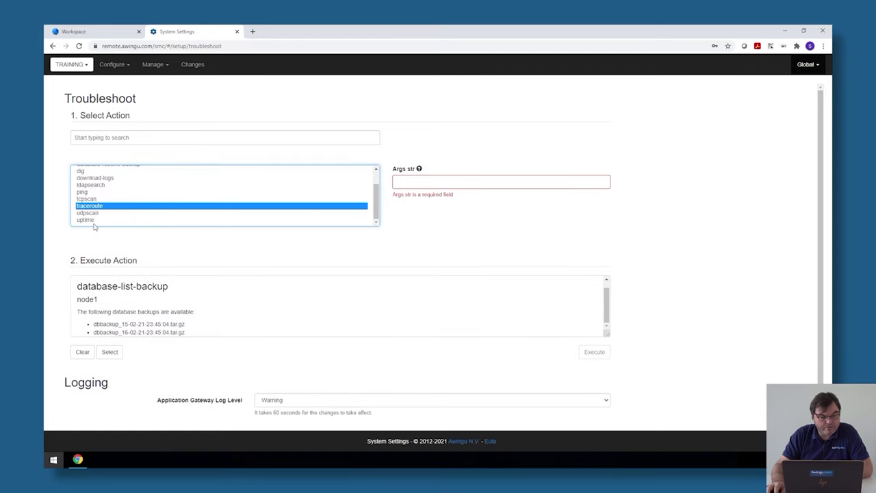
{"action": "left_click", "coordinate": [93, 214]}
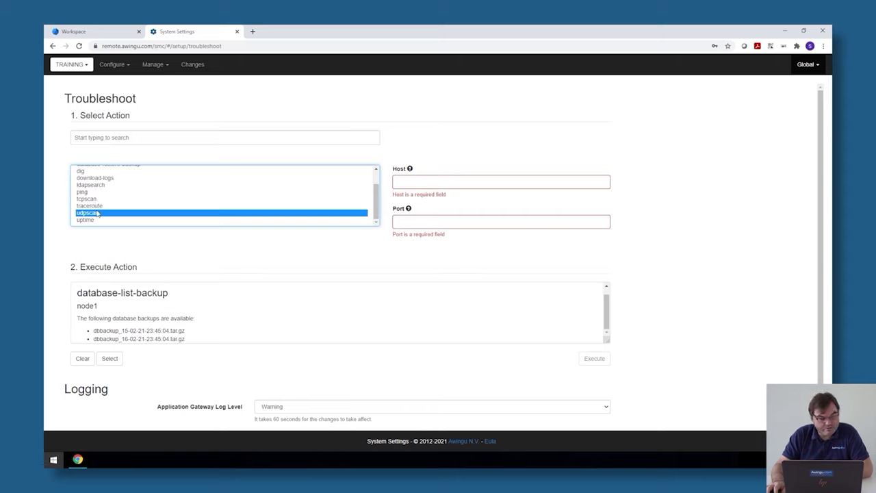
Run a tcpscan against host awingu-ad.comp.local on port 636 and highlight the port's line in the output
{"action": "left_click", "coordinate": [96, 199]}
{"action": "left_click", "coordinate": [438, 181]}
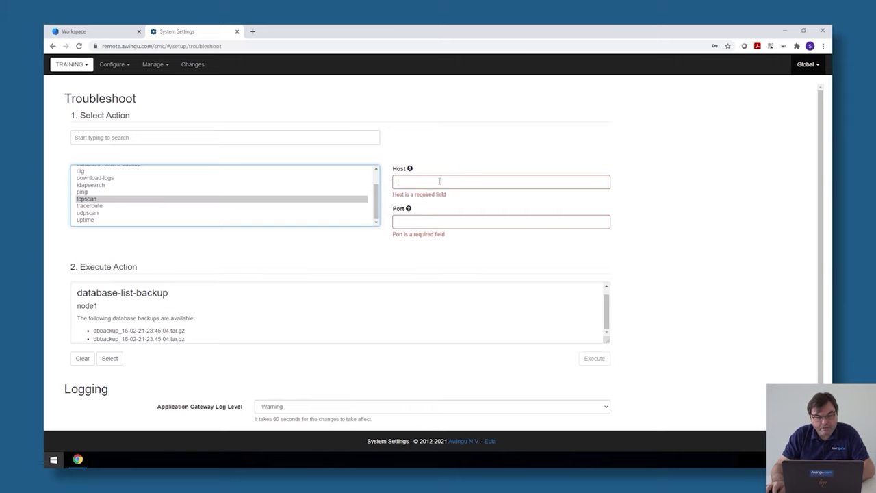
{"action": "type", "text": "awingu"}
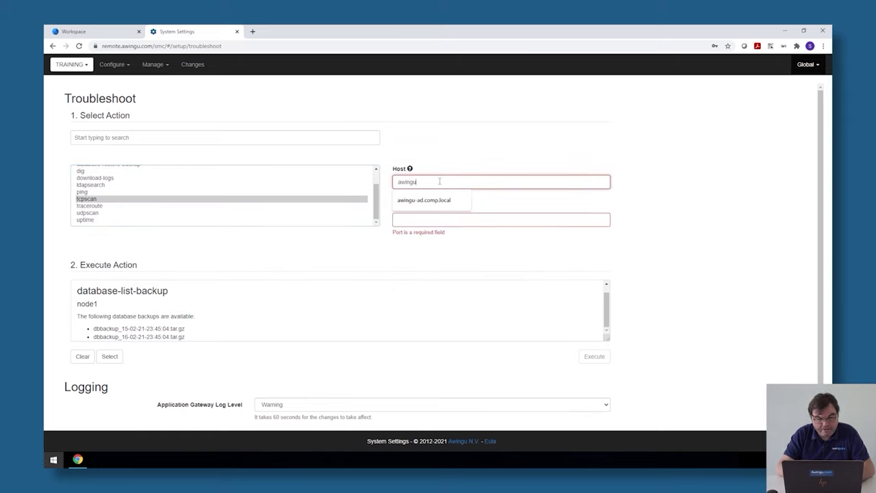
{"action": "key", "text": "Down"}
{"action": "key", "text": "Return"}
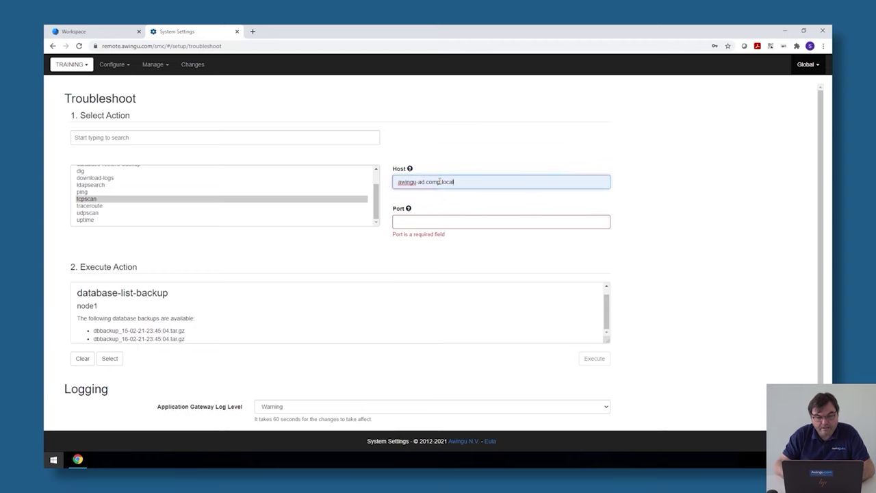
{"action": "left_click", "coordinate": [459, 222]}
{"action": "type", "text": "636"}
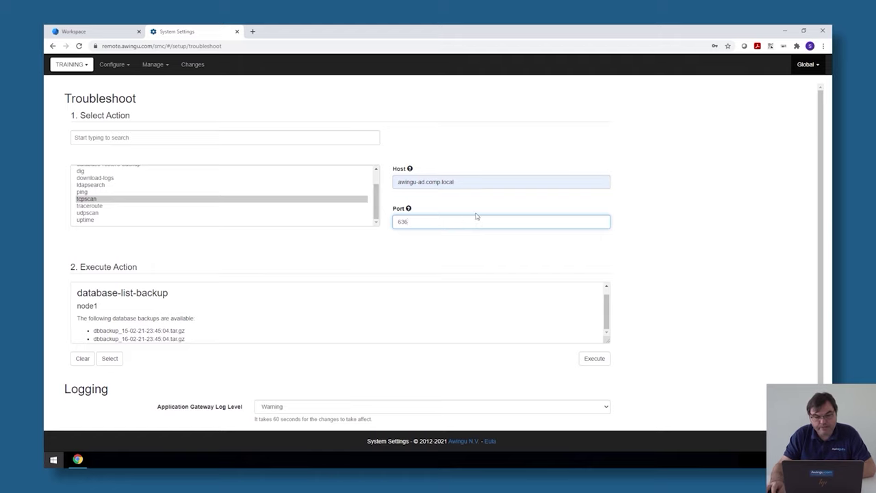
{"action": "key", "text": "Tab"}
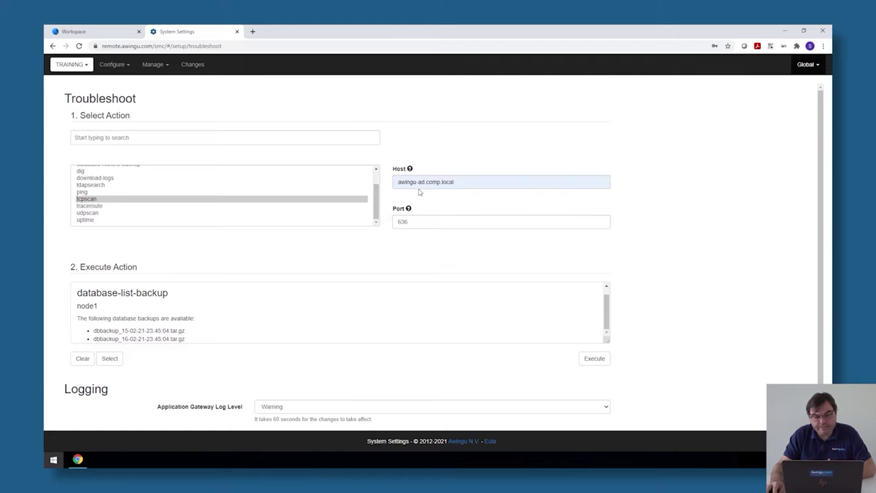
{"action": "left_click", "coordinate": [603, 363]}
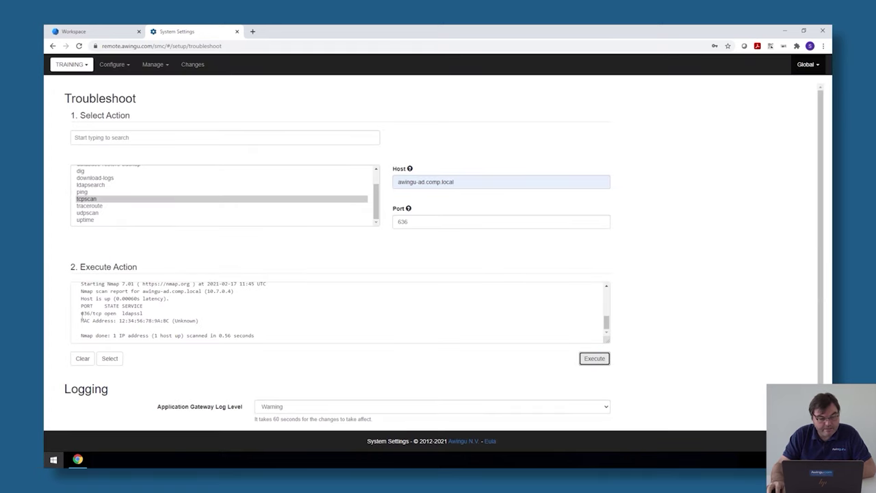
{"action": "left_click_drag", "start_coordinate": [81, 313], "coordinate": [134, 313]}
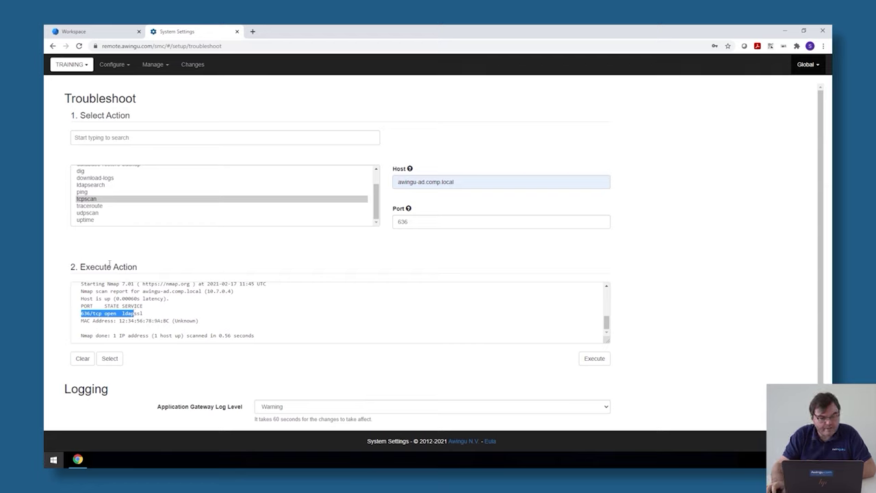
Run the download-logs action for 2021-02-10T11:46:23 to 2021-02-17T11:46:23 with JSON output disabled
{"action": "left_click", "coordinate": [102, 178]}
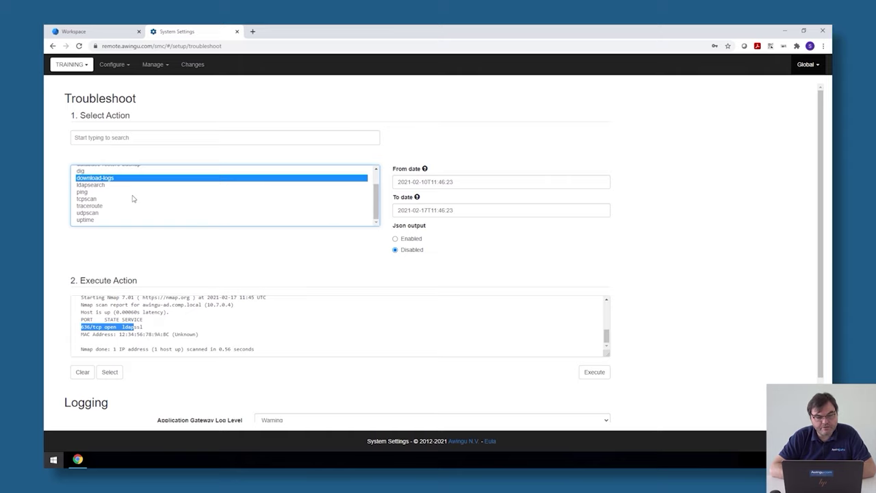
{"action": "left_click", "coordinate": [133, 194]}
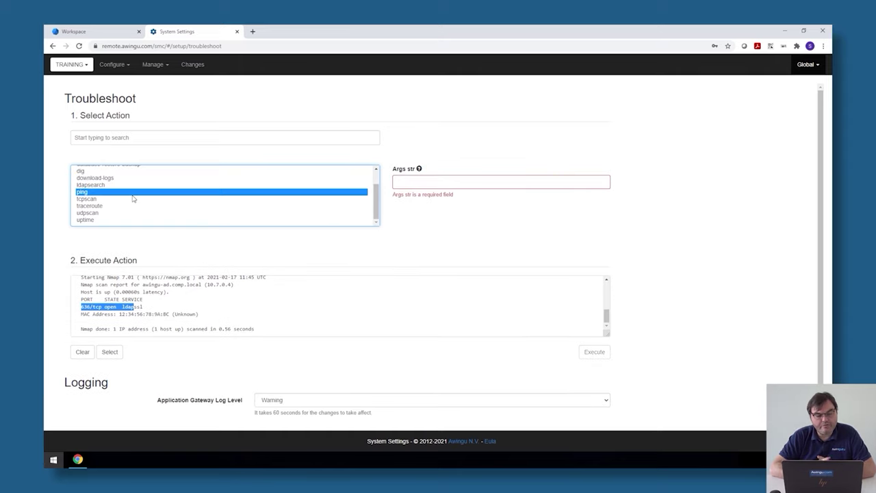
{"action": "left_click", "coordinate": [107, 179]}
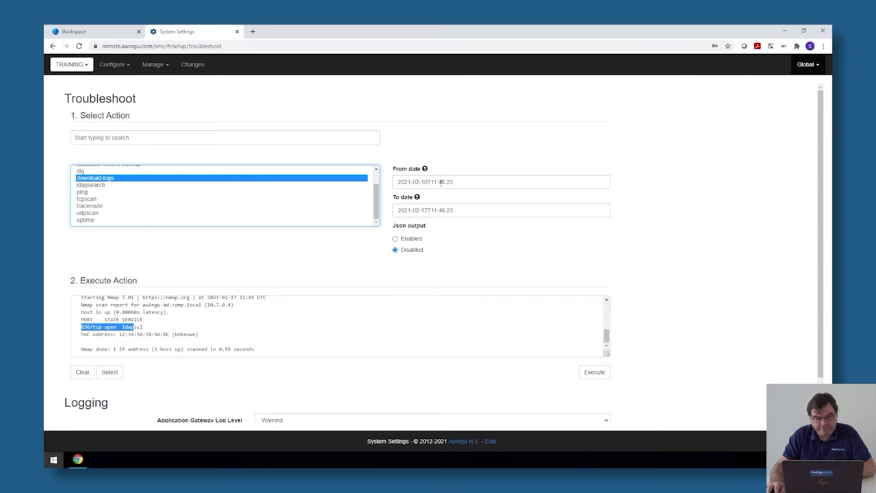
{"action": "left_click", "coordinate": [597, 376]}
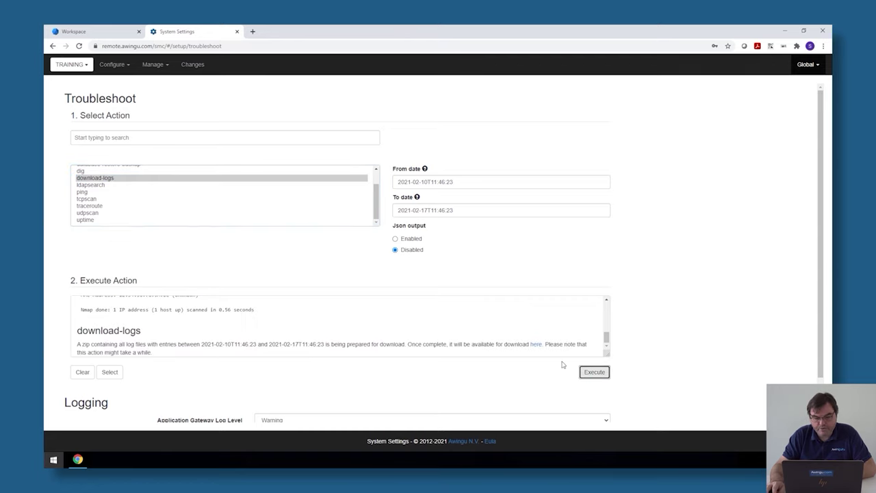
{"action": "scroll", "coordinate": [383, 316], "scroll_direction": "down", "scroll_amount": 1}
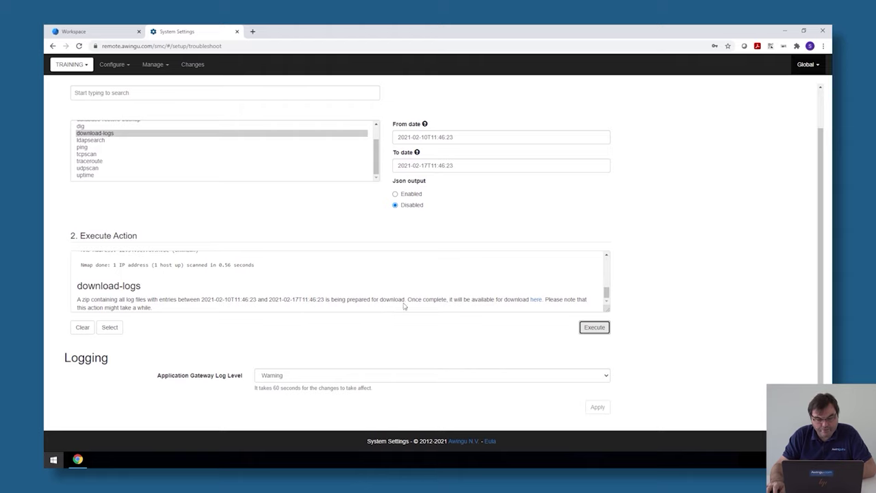
Open the aggregated logs listing, refresh it until the archive is ready, download the zip file and close the listing
{"action": "left_click", "coordinate": [535, 302]}
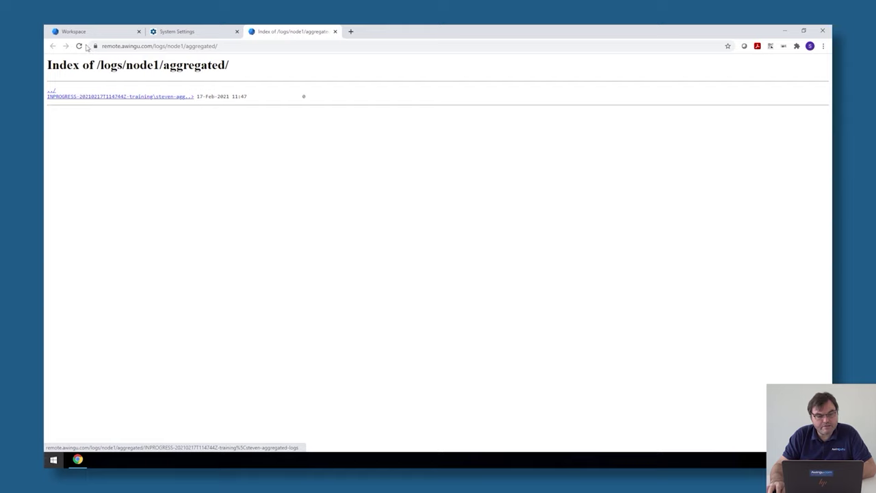
{"action": "key", "text": "F5"}
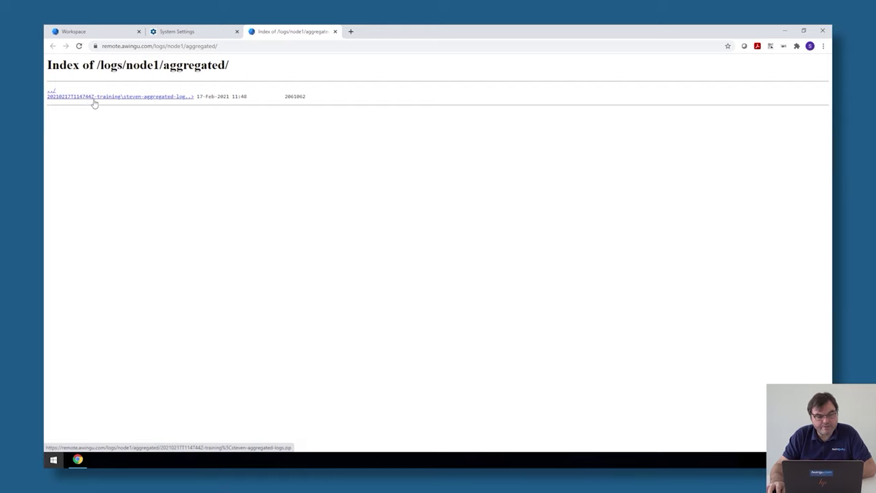
{"action": "left_click", "coordinate": [102, 98]}
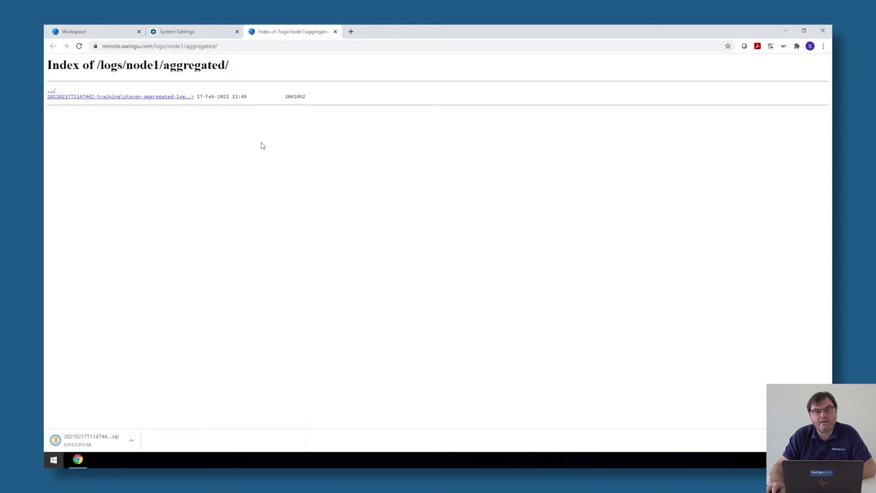
{"action": "left_click", "coordinate": [334, 33]}
Examine the available options for the Application Gateway Log Level in the Logging section
{"action": "scroll", "coordinate": [278, 264], "scroll_direction": "down", "scroll_amount": 1}
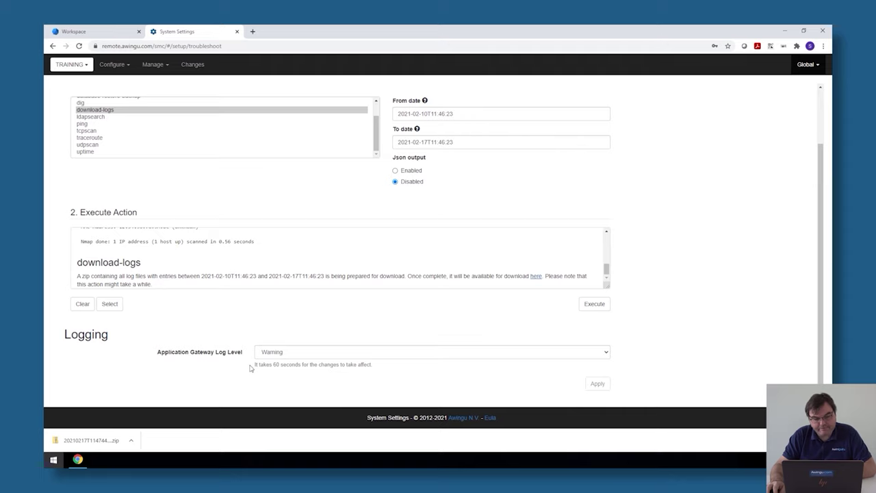
{"action": "left_click", "coordinate": [287, 355]}
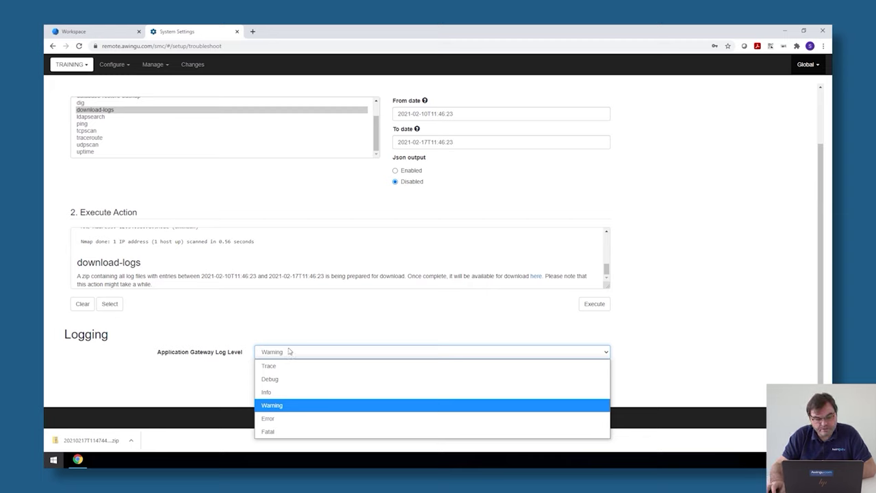
{"action": "left_click", "coordinate": [291, 352]}
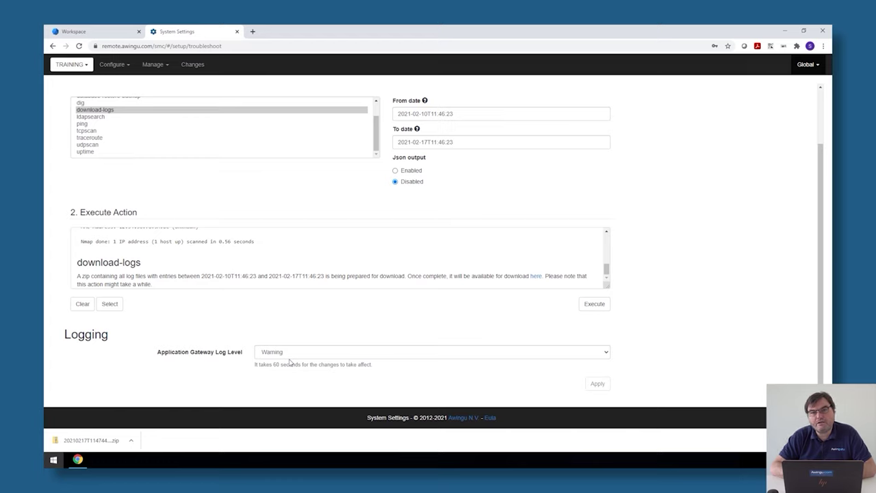
{"action": "left_click", "coordinate": [297, 356]}
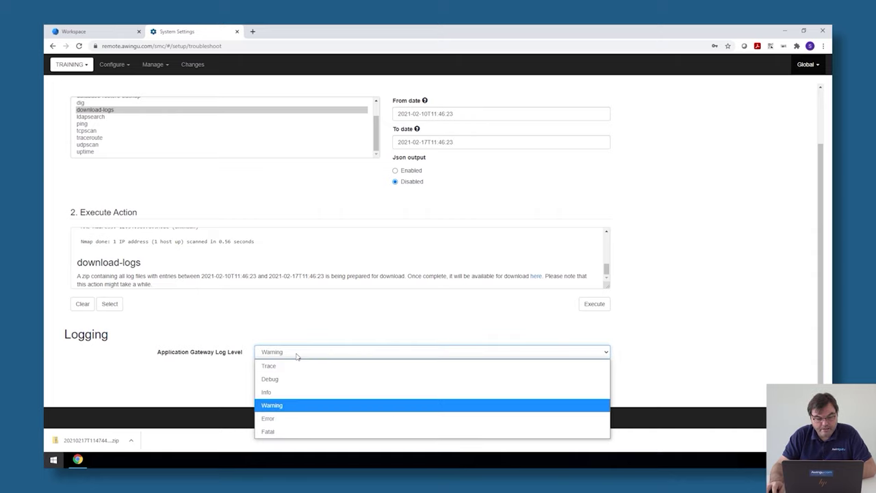